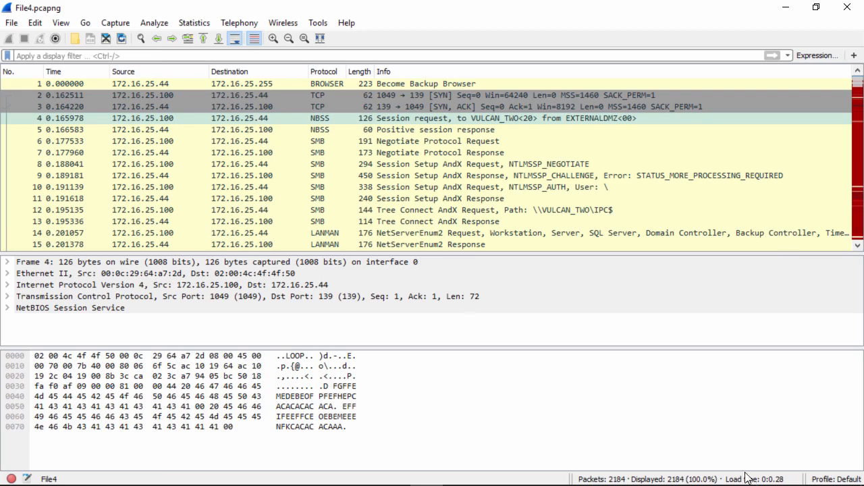
Step: Filter the capture with the display filter tcp.flags.syn == 1 and tcp.flags.ack == 1
left_click(67, 55)
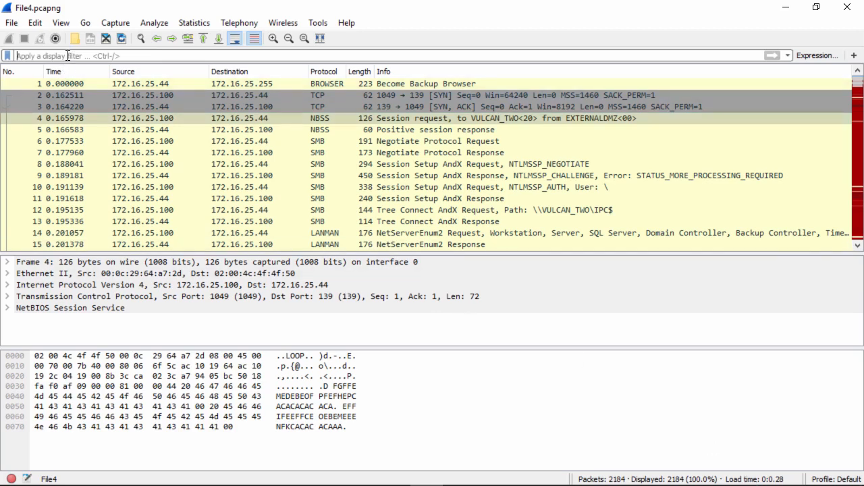
type("tcp/flags/syn == 1 and")
key("ctrl+a")
key("BackSpace")
type("tcp.")
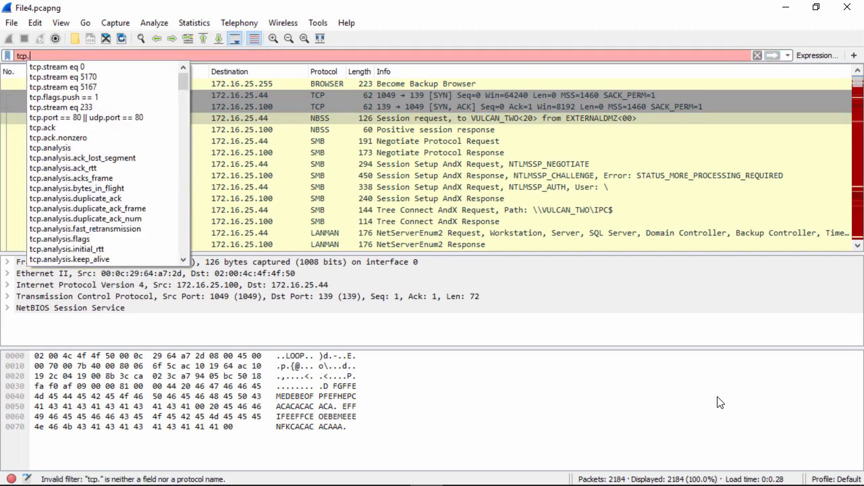
type("flags.s")
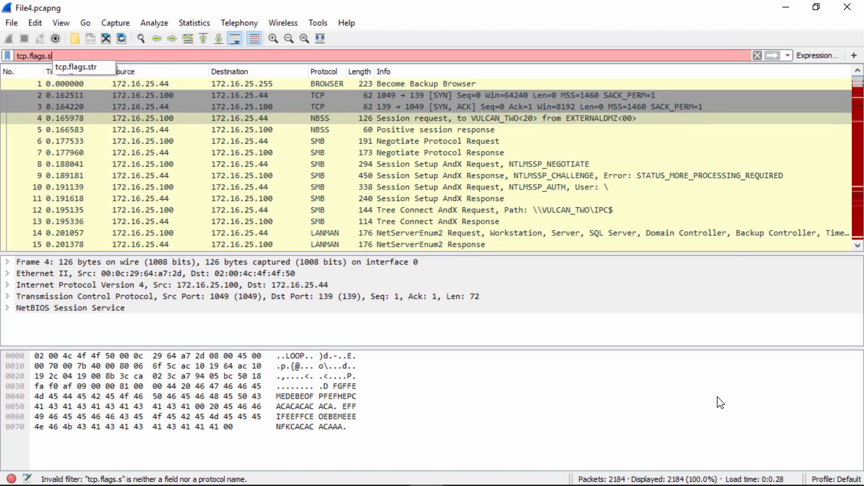
type("yn == 1")
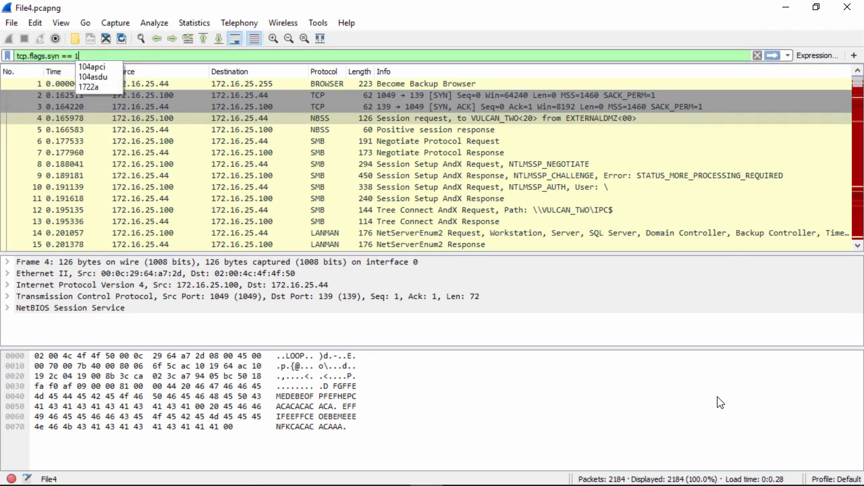
type(" and")
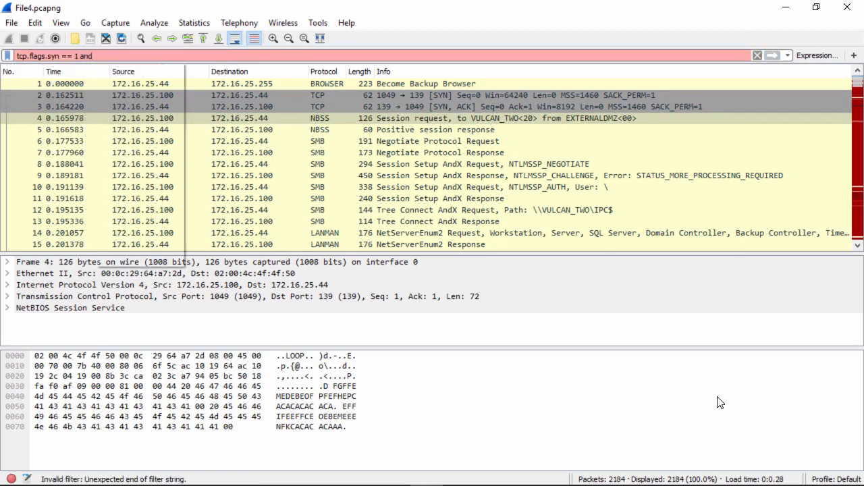
type(" tcp.flags.")
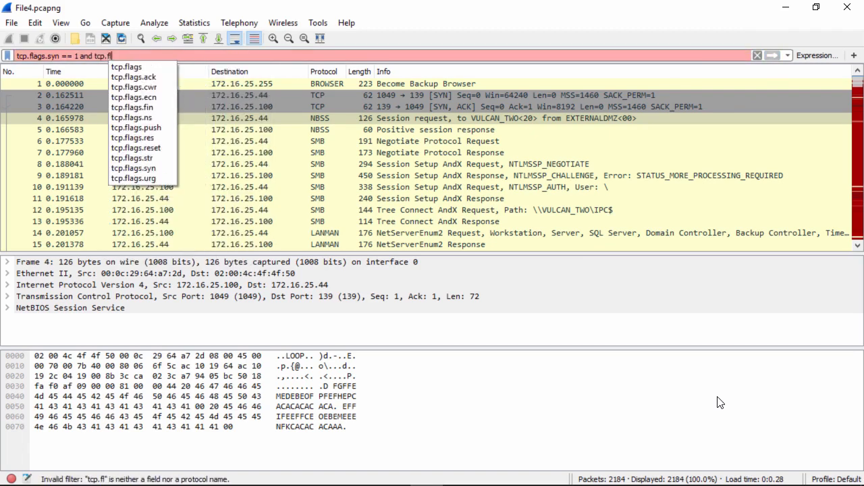
type("ac")
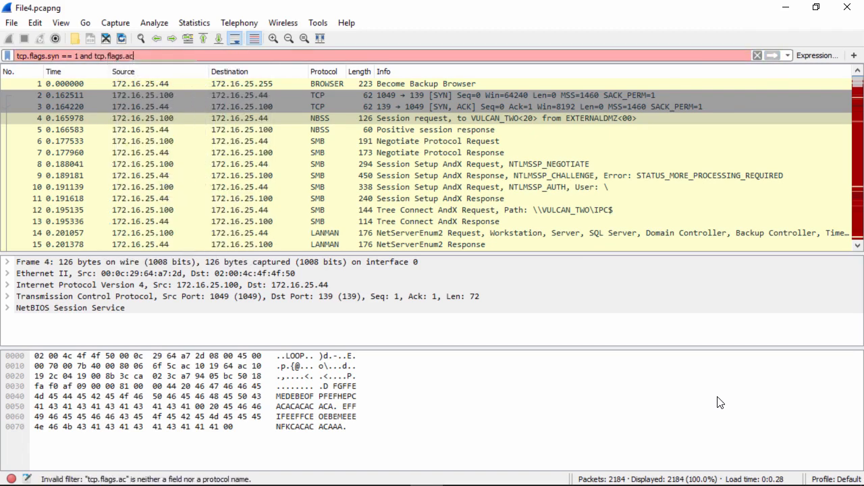
type("k == 1")
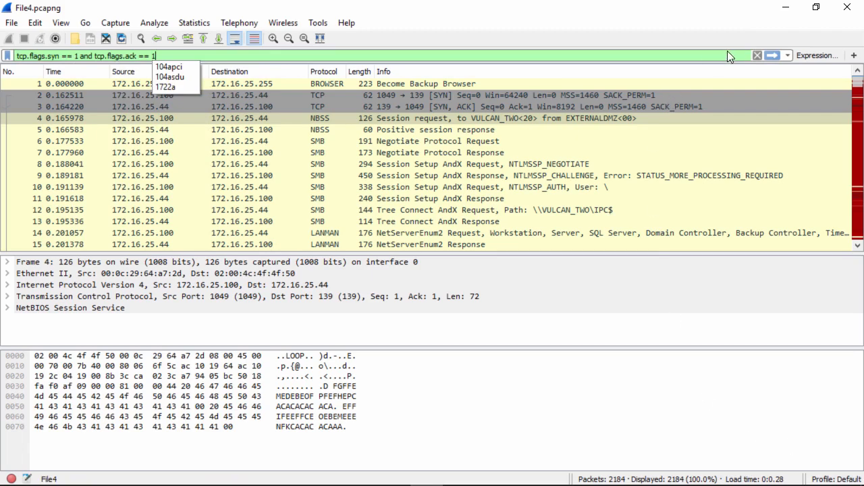
left_click(772, 57)
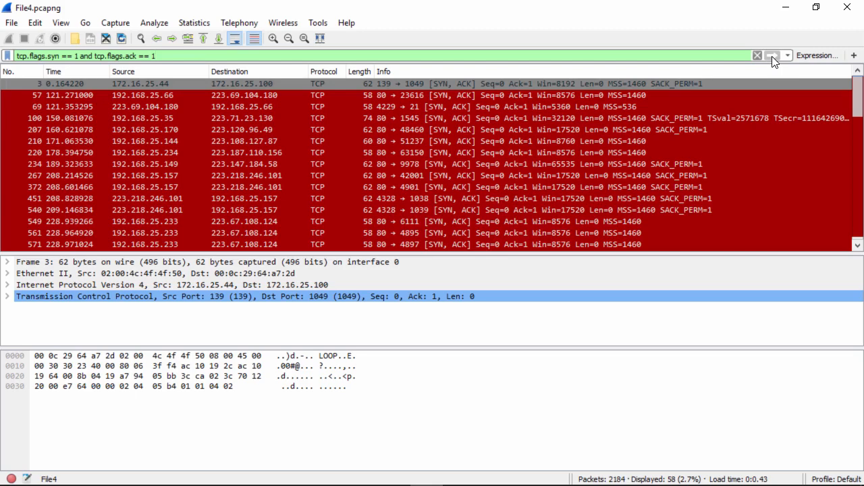
Step: Replace the display filter with tcp.flags.push == 1 and apply it to the capture
key("BackSpace")
key("BackSpace")
key("BackSpace")
key("BackSpace")
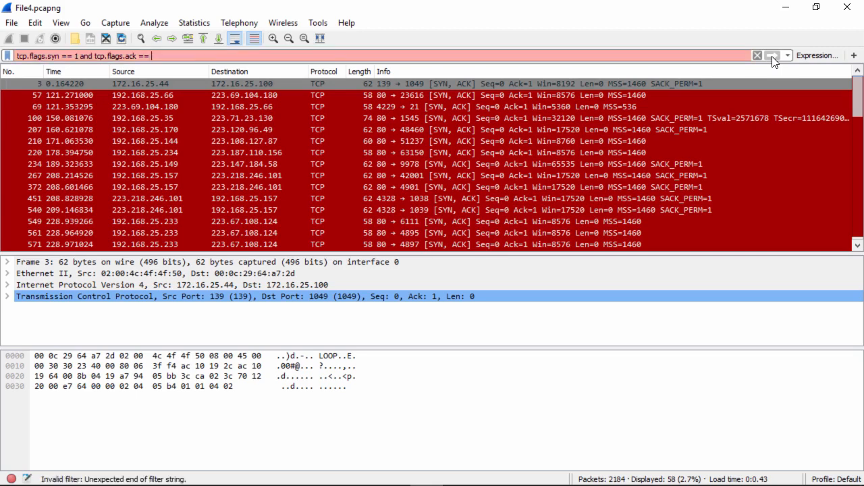
key("BackSpace")
key("BackSpace")
key("BackSpace")
key("BackSpace")
key("BackSpace")
key("BackSpace")
key("BackSpace")
key("BackSpace")
key("BackSpace")
key("BackSpace")
key("BackSpace")
key("BackSpace")
key("BackSpace")
key("BackSpace")
key("BackSpace")
key("BackSpace")
key("BackSpace")
key("BackSpace")
key("BackSpace")
key("BackSpace")
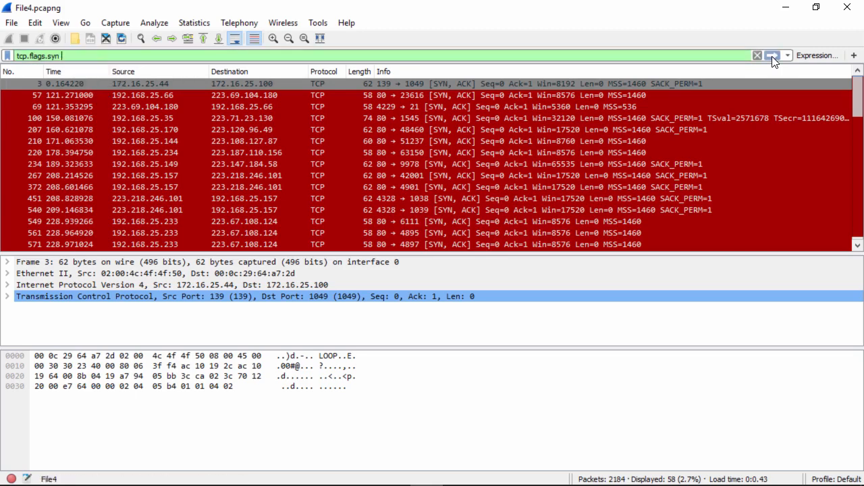
key("BackSpace")
type("p")
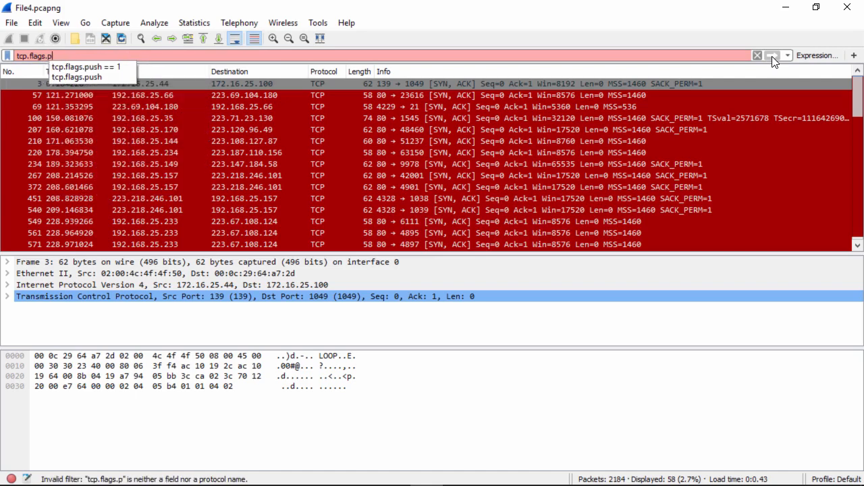
type("ush == 1")
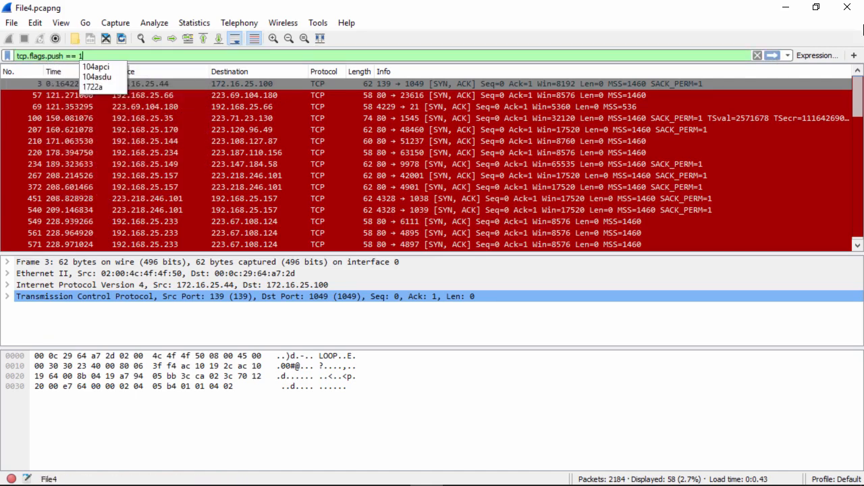
left_click(770, 57)
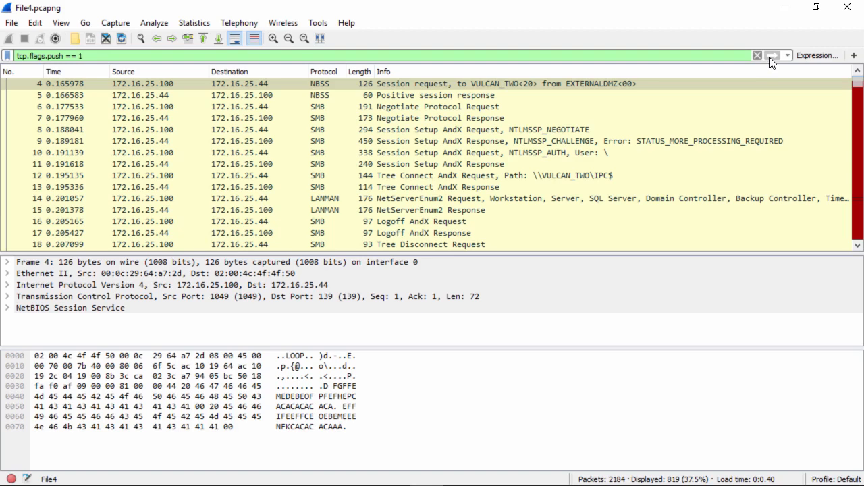
Step: Follow the TCP stream of packet 59, read its conversation, and close the stream window
left_click(625, 154)
key("Page_Down")
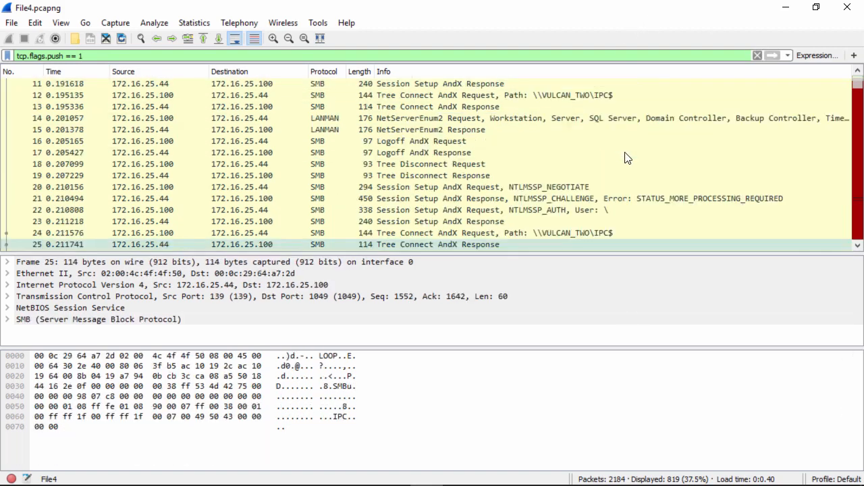
key("Page_Down")
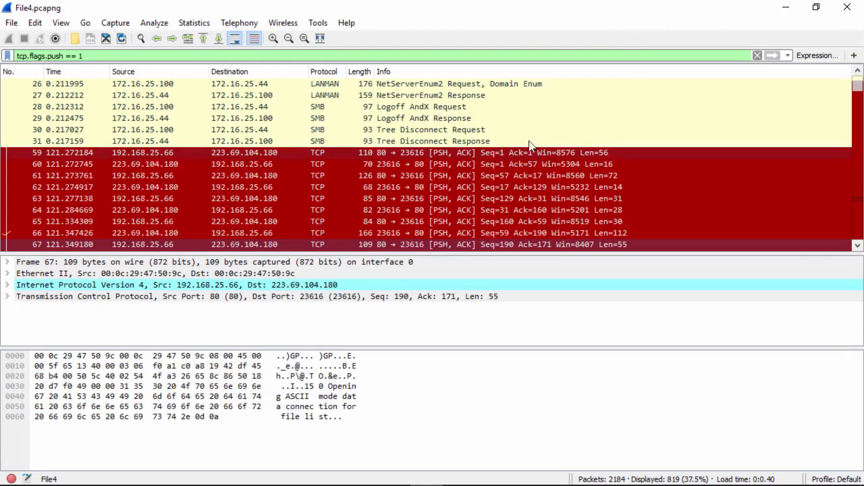
left_click(367, 154)
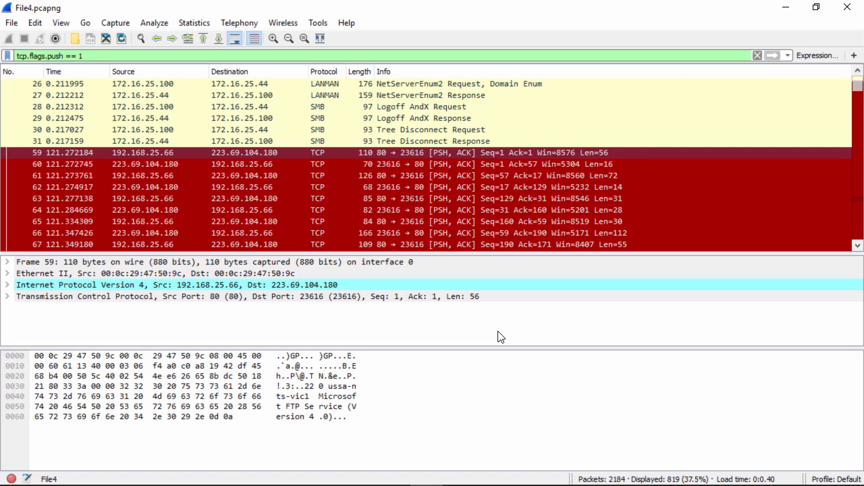
right_click(320, 156)
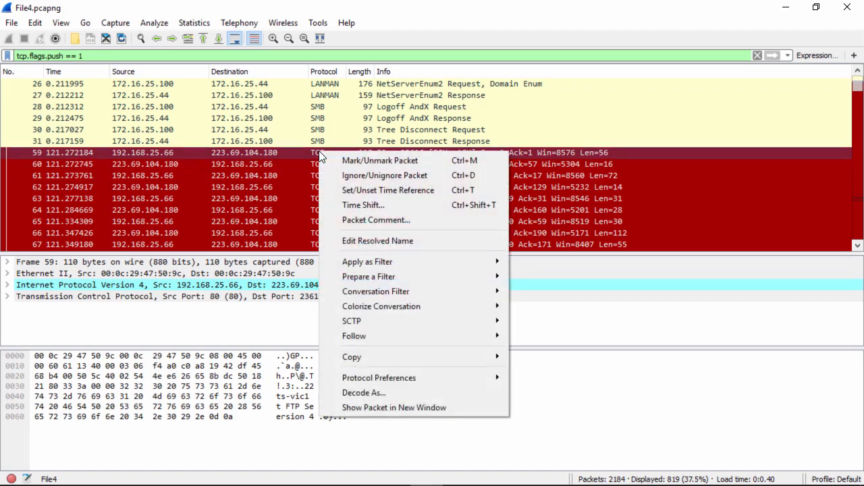
mouse_move(439, 336)
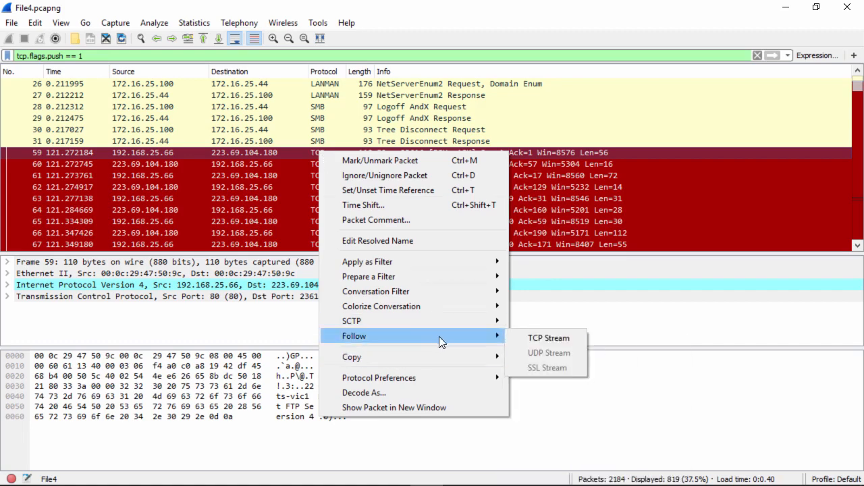
left_click(537, 338)
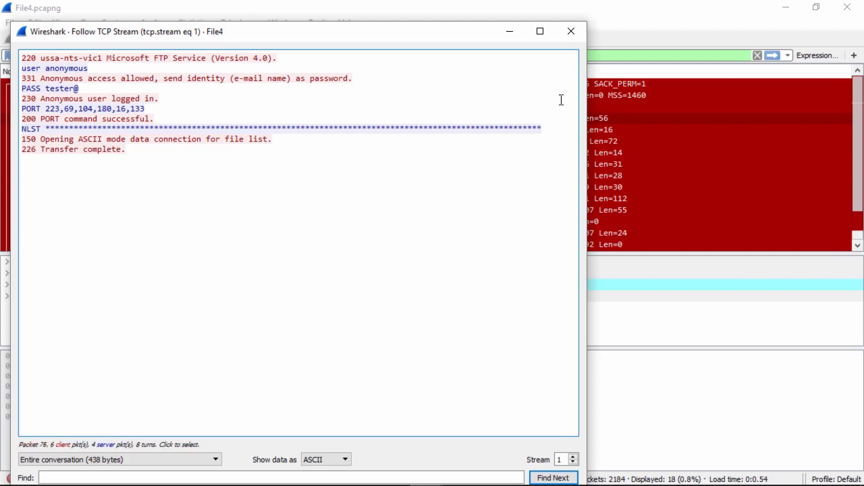
left_click(571, 31)
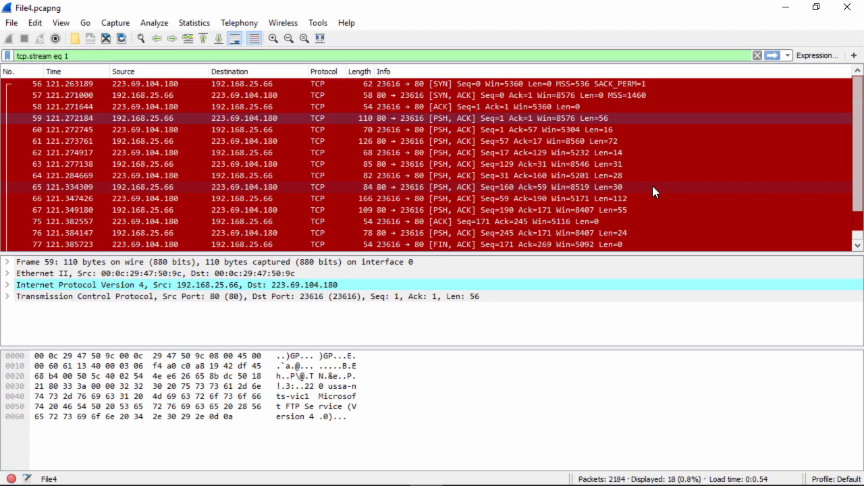
Step: Clear the stream filter and reapply the recently used filter tcp.flags.push == 1
left_click(757, 55)
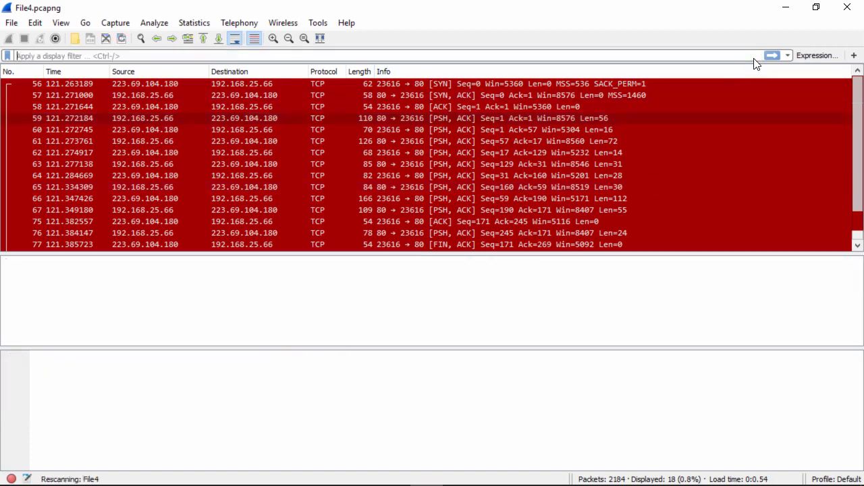
left_click(788, 56)
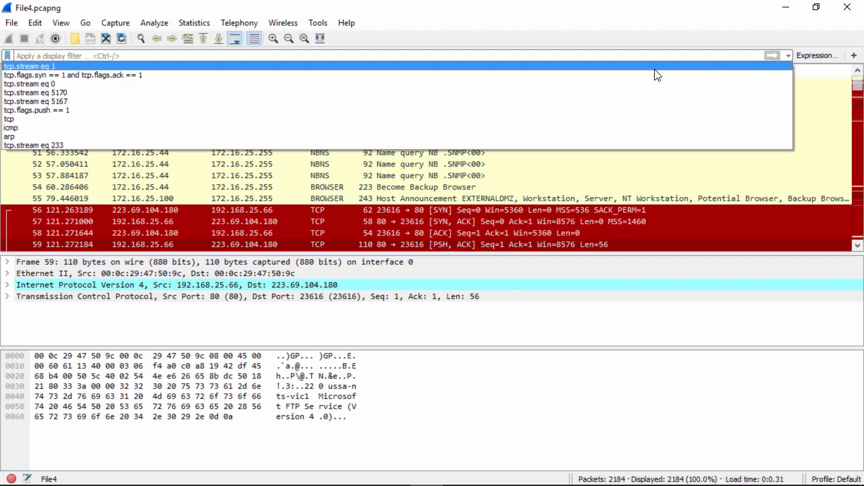
left_click(206, 112)
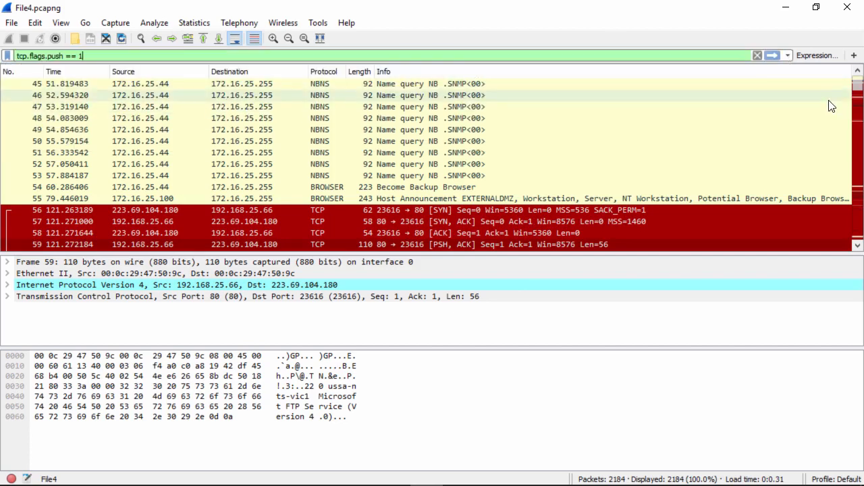
left_click(772, 55)
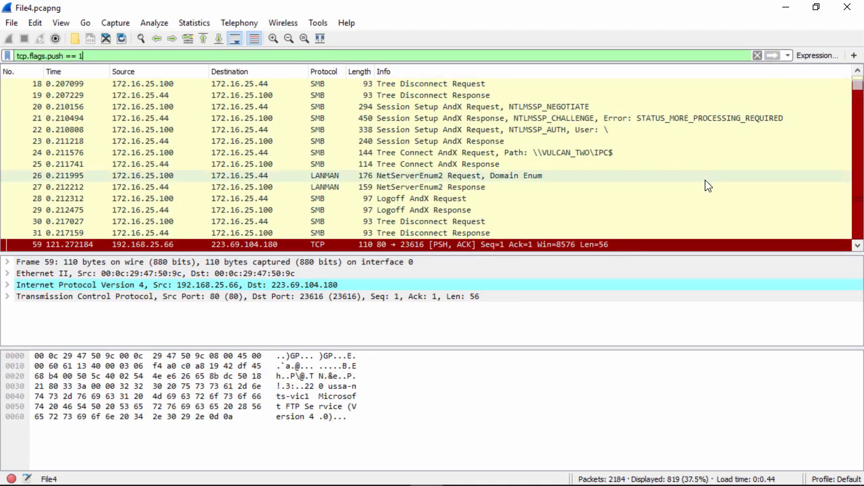
key("ctrl+a")
type("tcp")
key("Down")
key("Down")
key("Down")
key("Down")
key("Down")
key("Down")
key("Down")
key("Down")
key("Down")
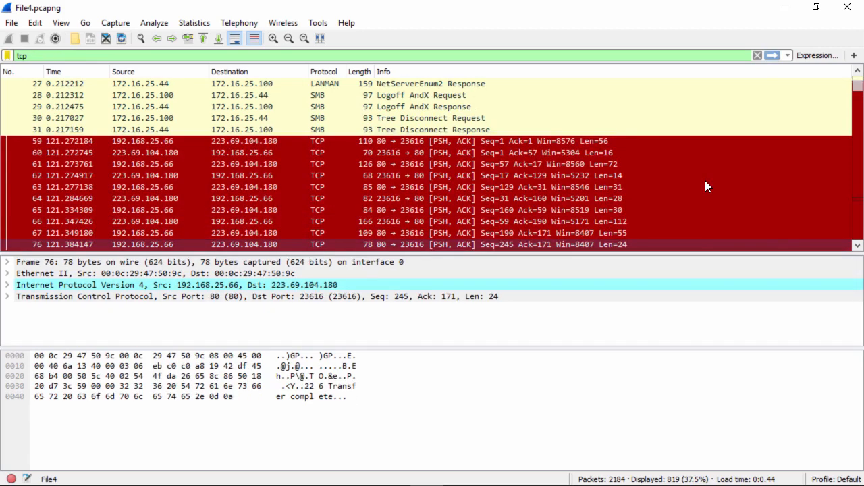
key("Page_Down")
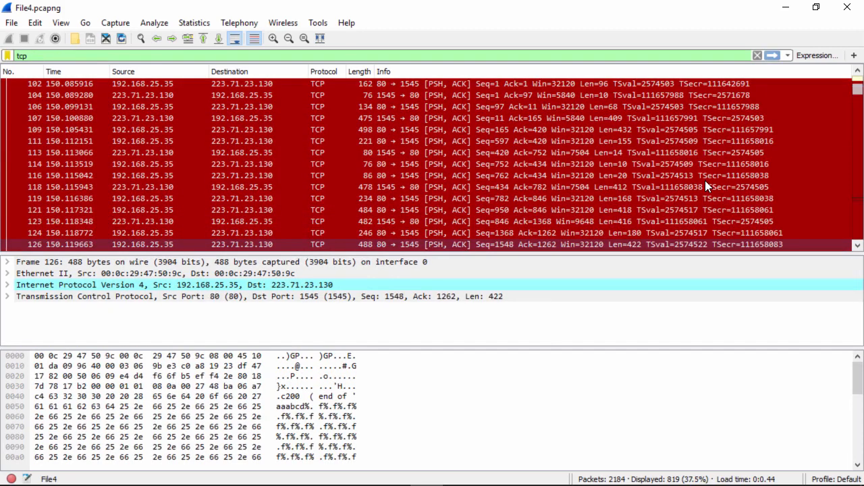
left_click(858, 71)
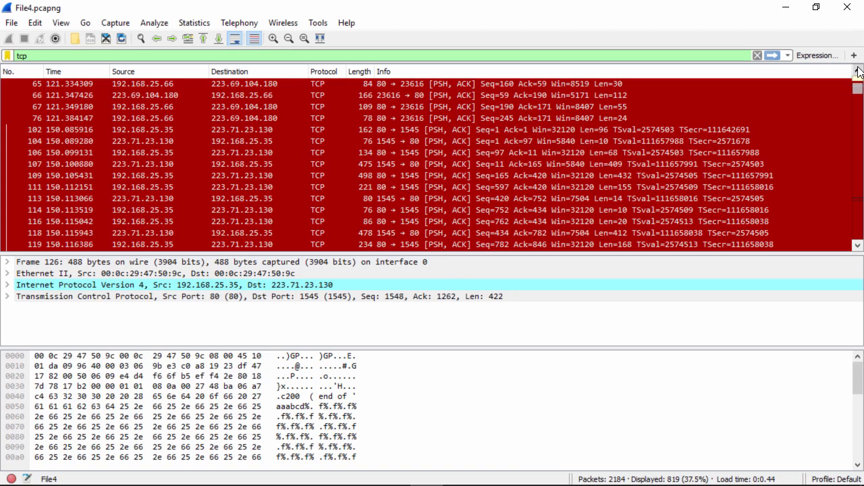
left_click(758, 55)
left_click(788, 55)
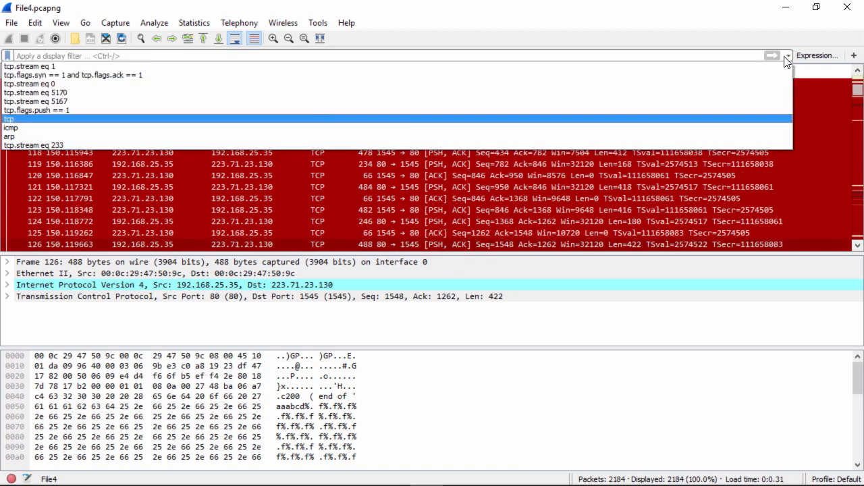
left_click(73, 110)
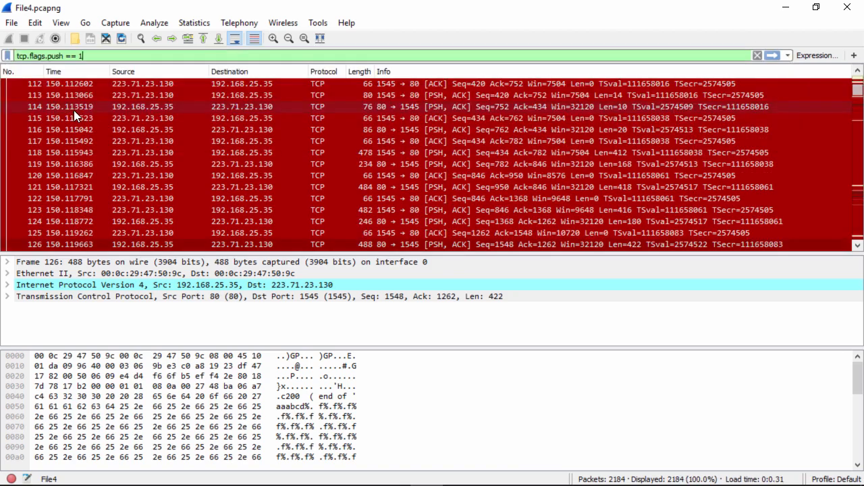
left_click(771, 56)
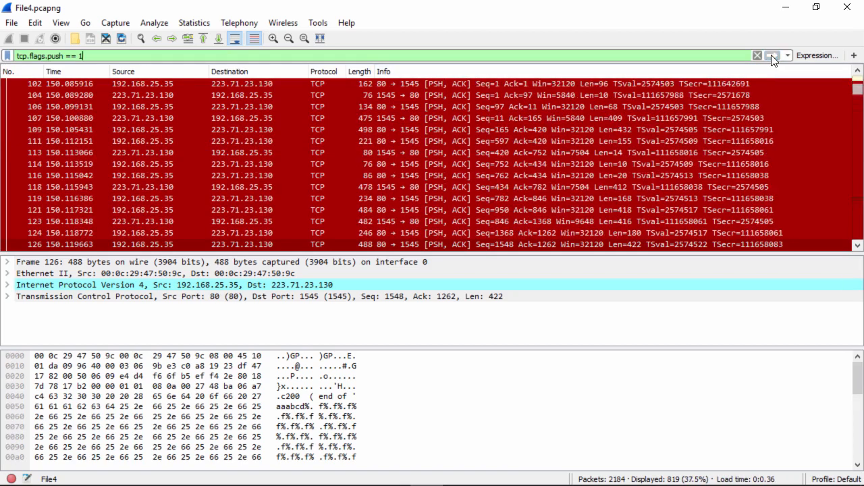
Step: Select packet 102, sent from 192.168.25.35 to 223.71.23.130, and follow its TCP stream
left_click(857, 71)
left_click(857, 72)
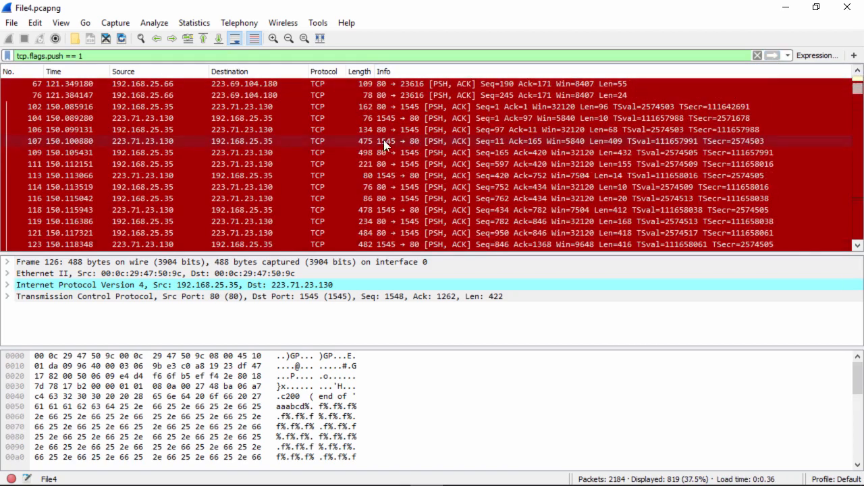
left_click(36, 106)
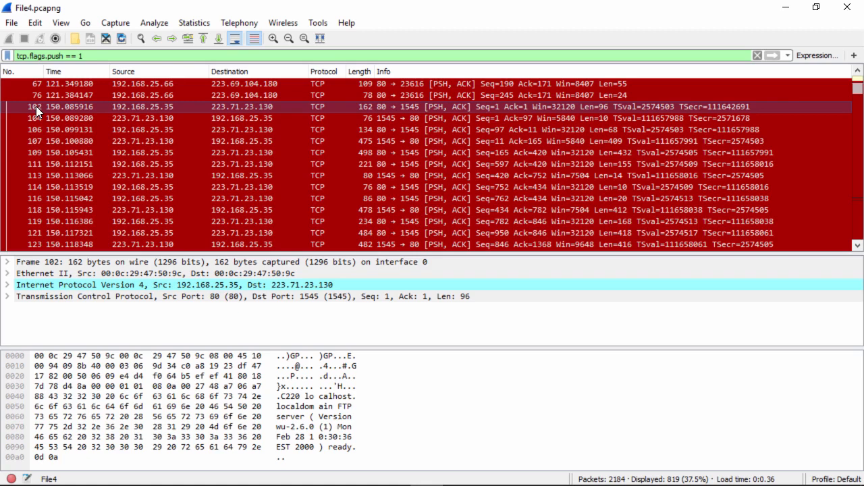
right_click(82, 105)
mouse_move(154, 296)
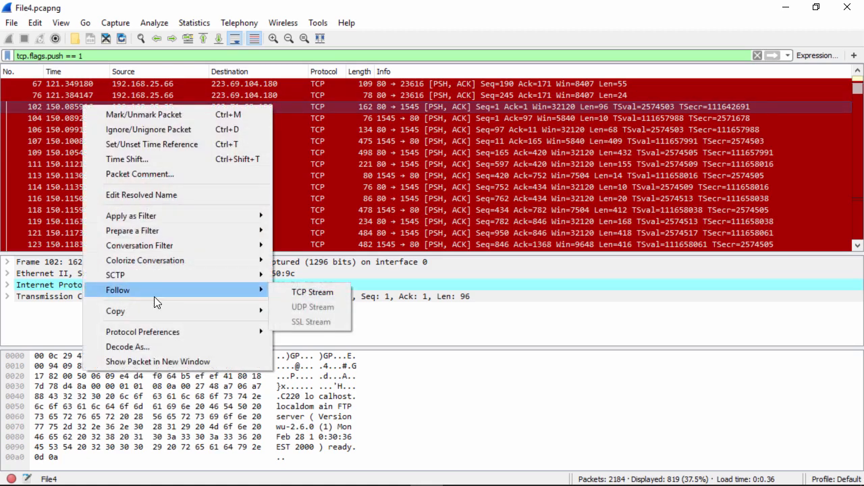
left_click(311, 292)
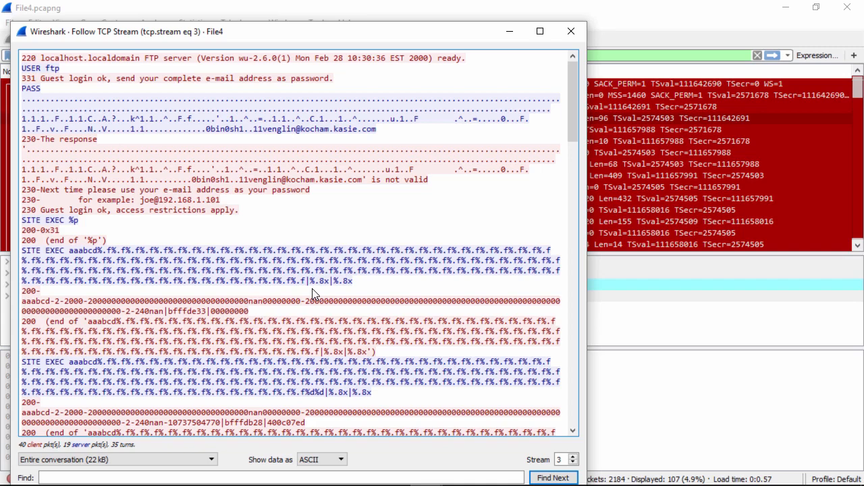
Step: Read through the followed FTP conversation, examining the SITE EXEC format-string commands and the server's replies up to the shell output
left_click(574, 430)
left_click_drag(575, 429, 575, 429)
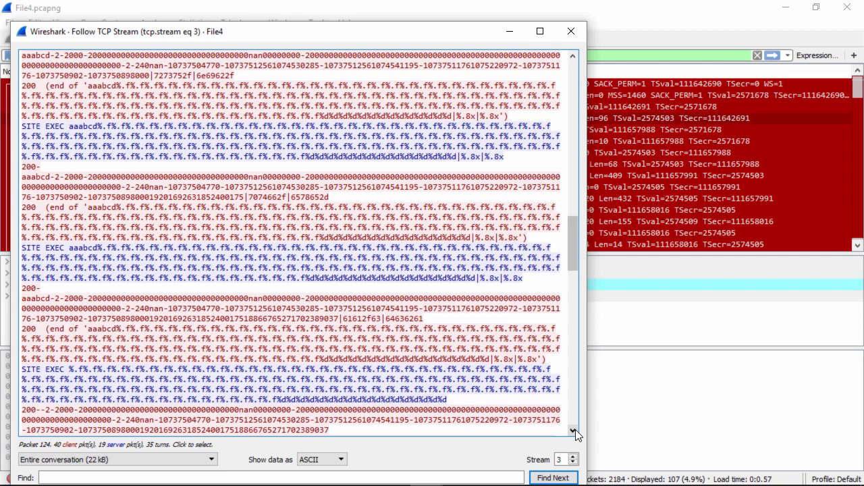
scroll(576, 429, "down", 3)
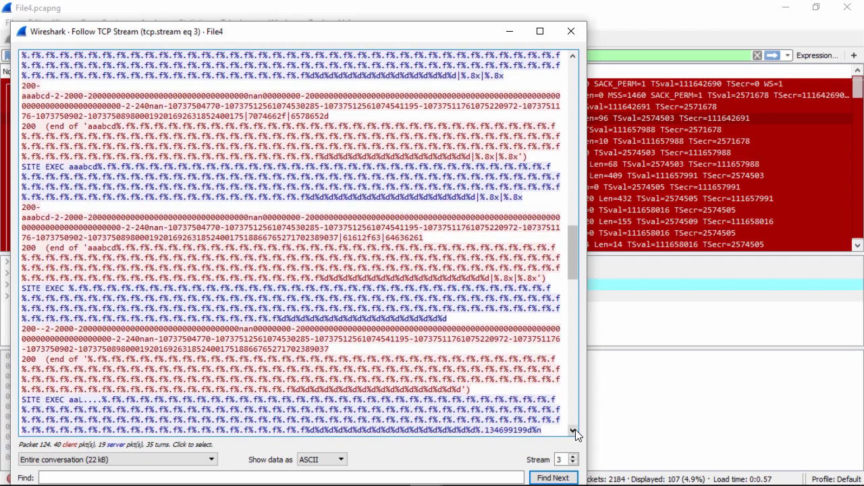
scroll(575, 430, "down", 7)
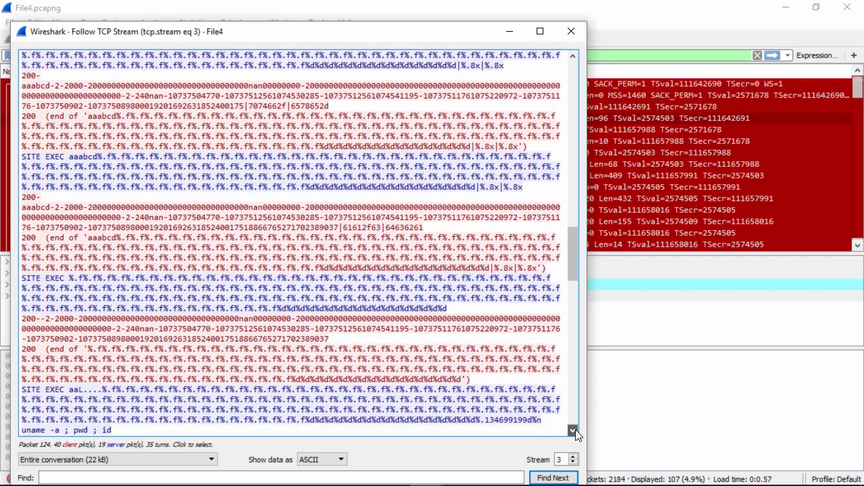
scroll(575, 429, "down", 2)
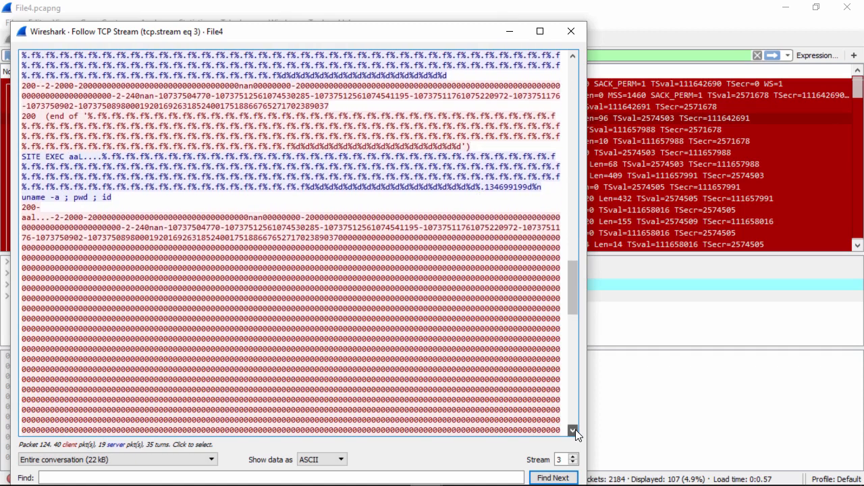
left_click(573, 430)
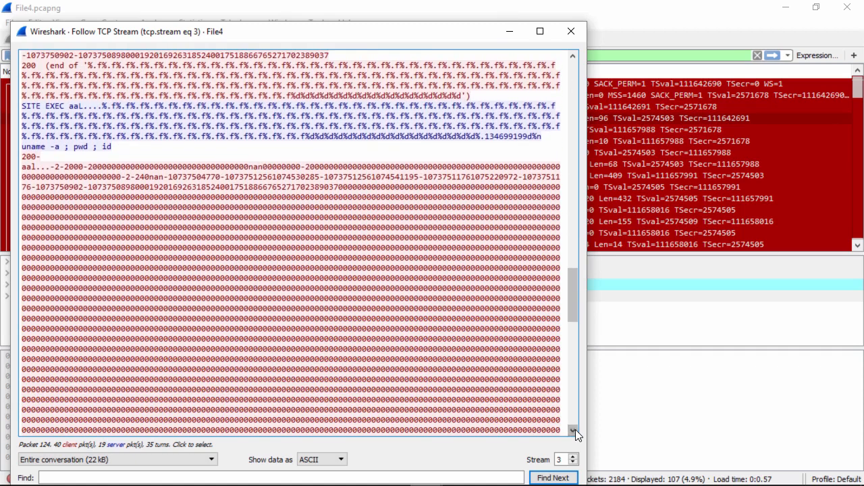
left_click(574, 430)
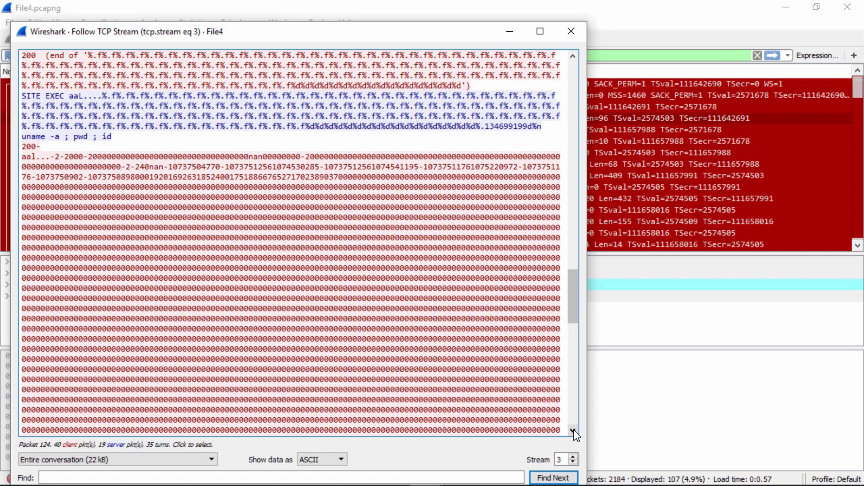
left_click(573, 430)
left_click(573, 430)
left_click(573, 430)
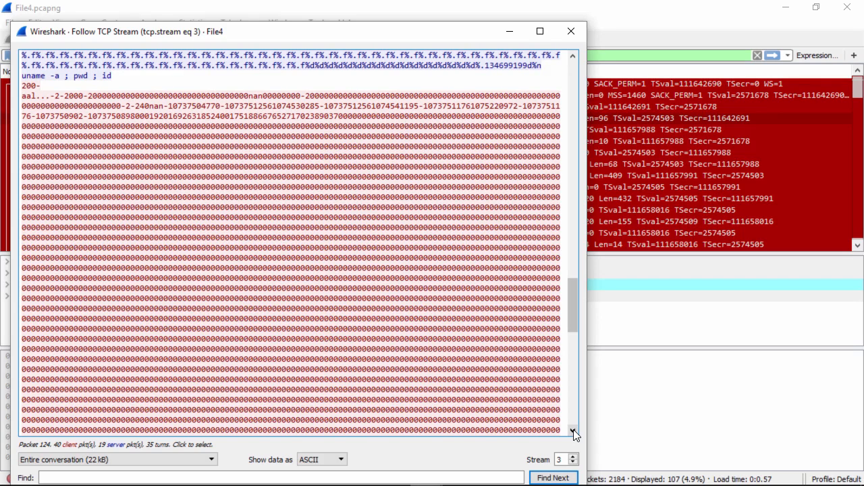
left_click(573, 431)
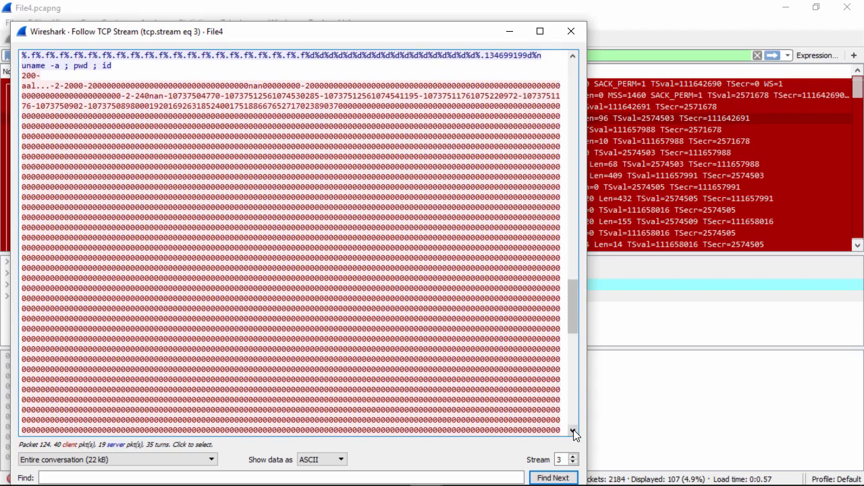
left_click(574, 431)
left_click(573, 431)
left_click(573, 430)
left_click(573, 431)
left_click(573, 431)
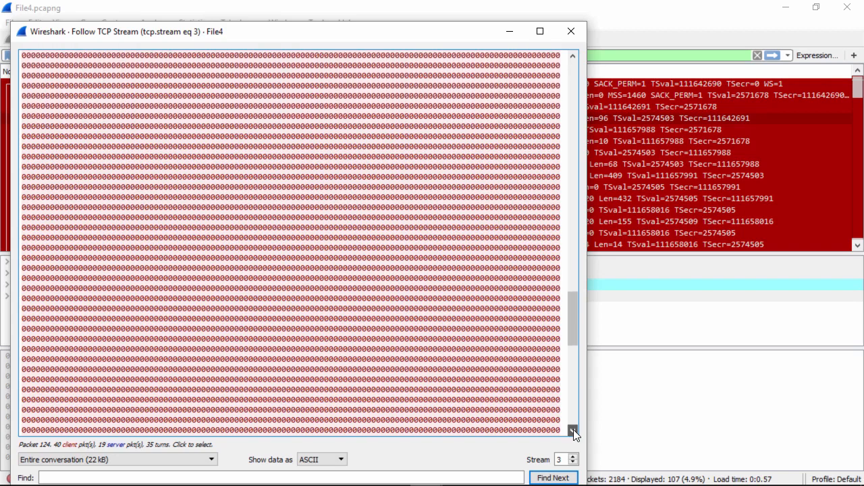
left_click(573, 431)
left_click(574, 430)
left_click(573, 431)
left_click(573, 431)
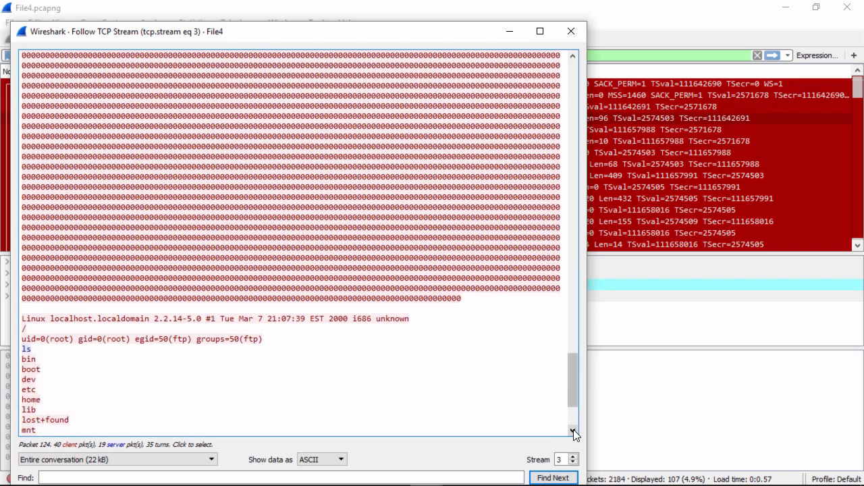
Step: Examine the shell session at the end of the stream, from the uid line through the directory listing to the exit command
left_click(573, 430)
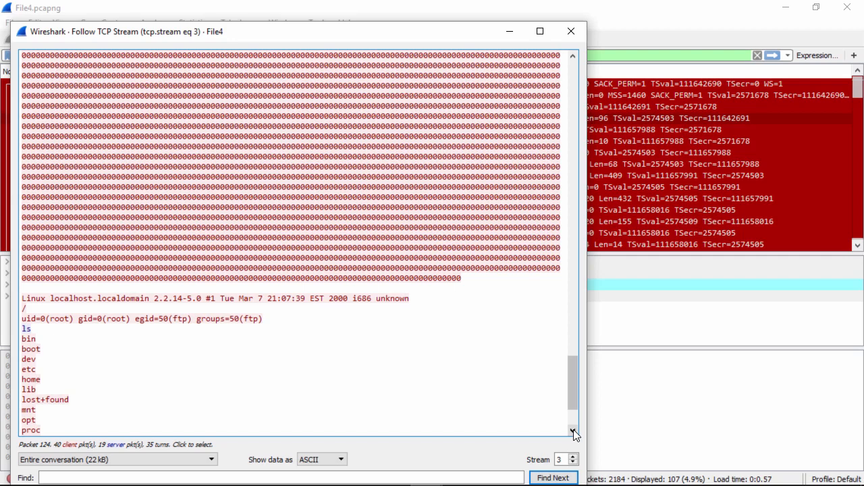
left_click(572, 431)
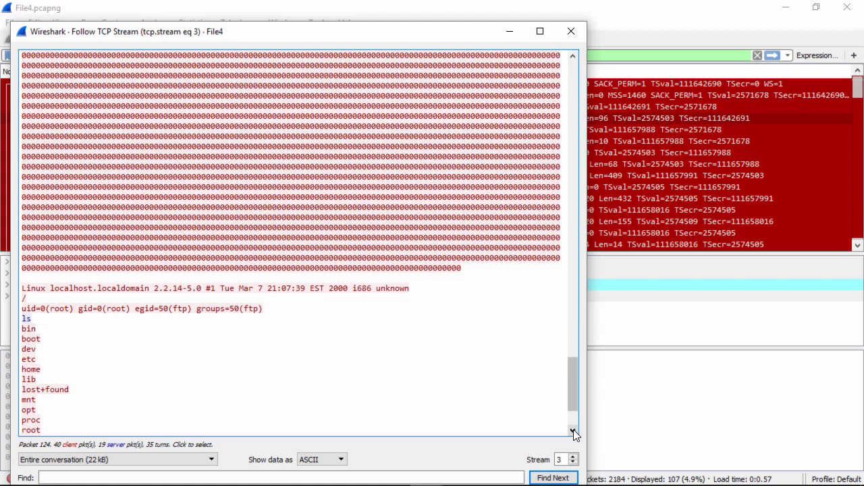
left_click(573, 431)
left_click(572, 430)
left_click(573, 430)
left_click(572, 430)
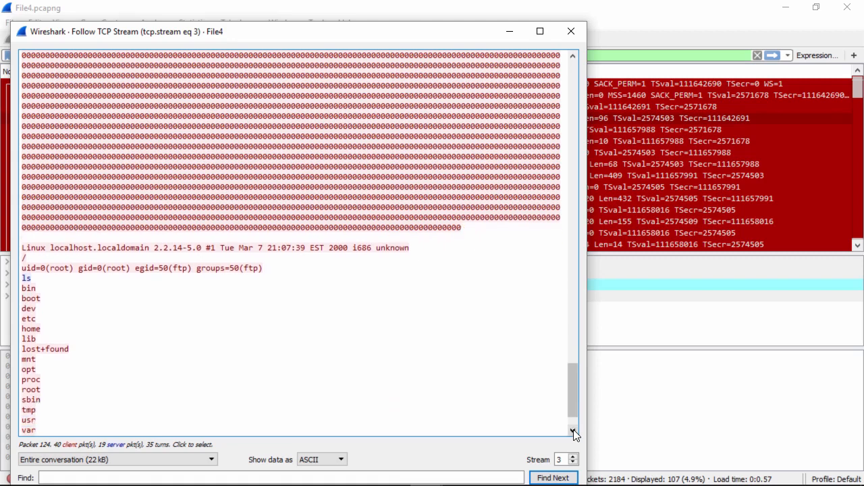
left_click(572, 431)
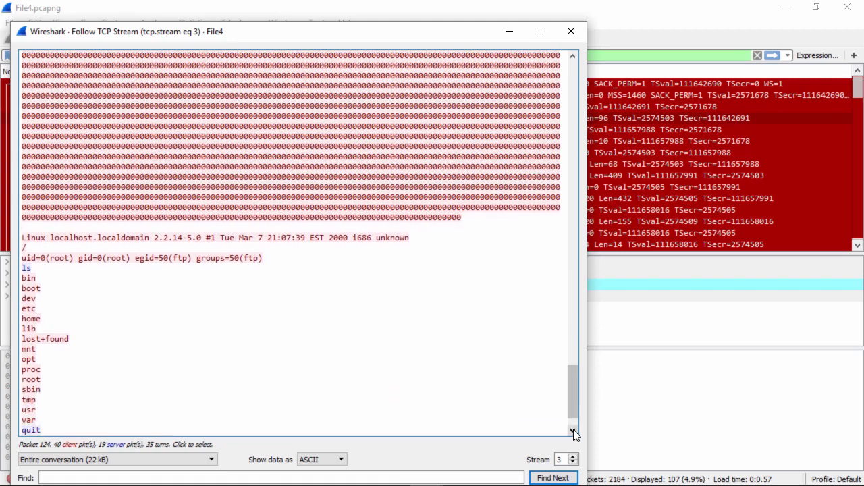
left_click(573, 431)
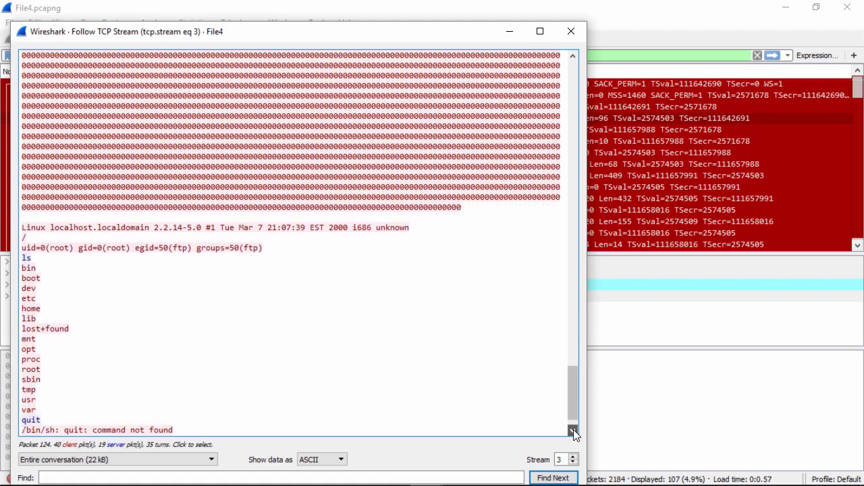
left_click(573, 431)
left_click(573, 431)
left_click(573, 431)
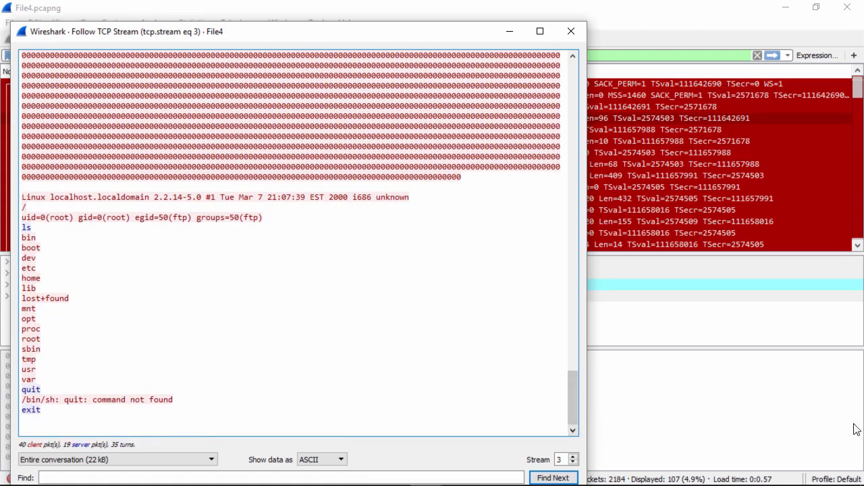
Step: Close the followed stream's window and clear the tcp.stream eq 3 display filter
left_click(459, 485)
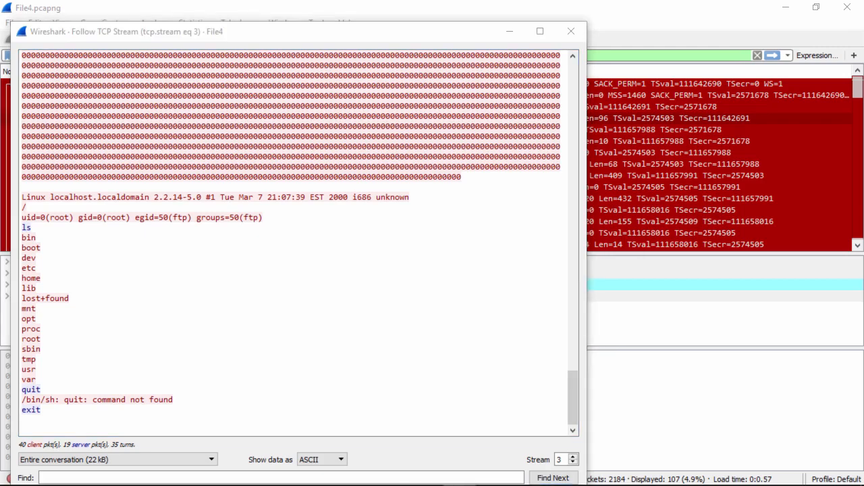
mouse_move(589, 485)
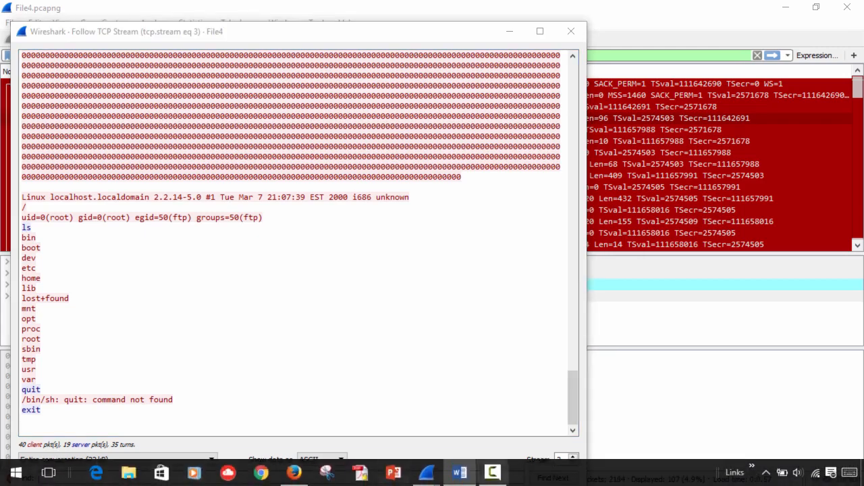
left_click(769, 432)
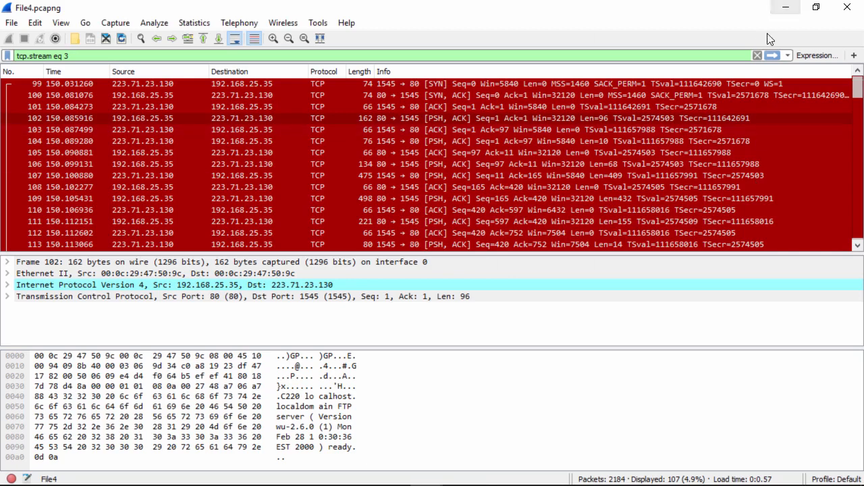
left_click(756, 56)
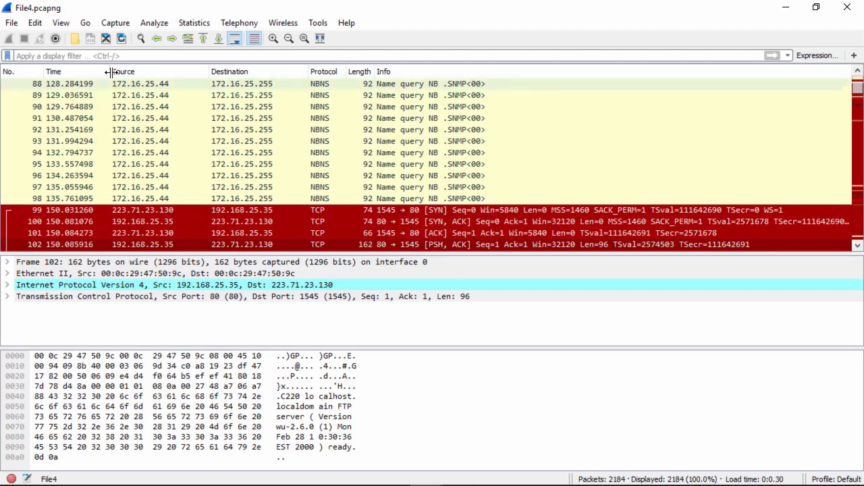
Step: Go directly to packet 1211 in the unfiltered capture
left_click(86, 23)
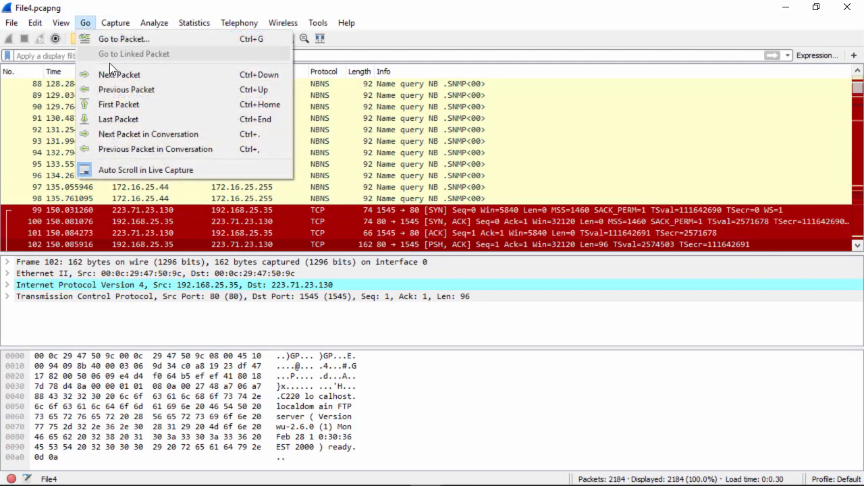
left_click(122, 39)
type("1211")
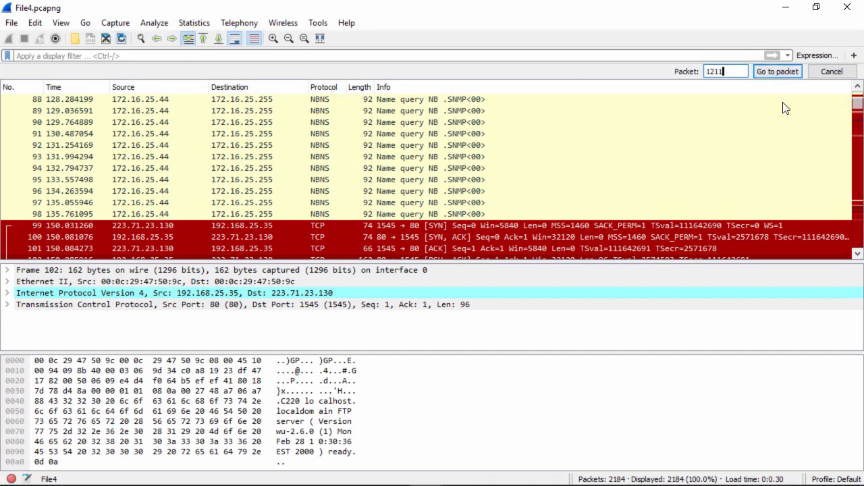
left_click(780, 70)
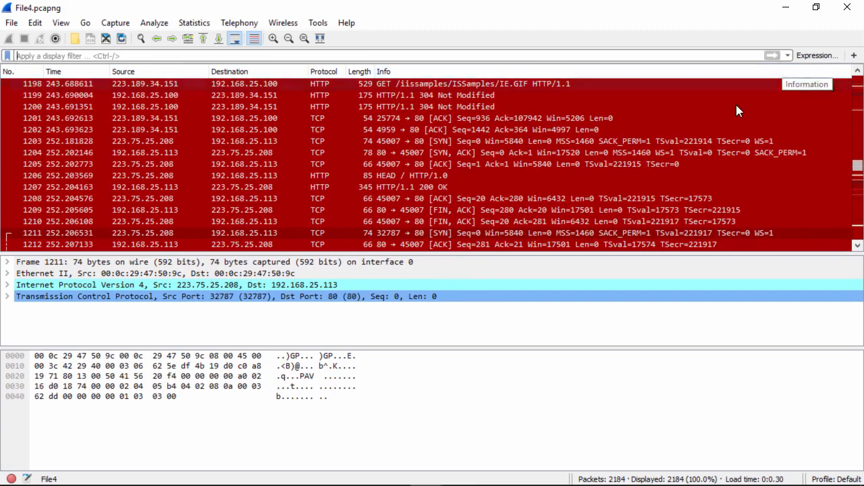
Step: Follow the TCP stream of packet 1211 and read its HTTP request and response
right_click(39, 235)
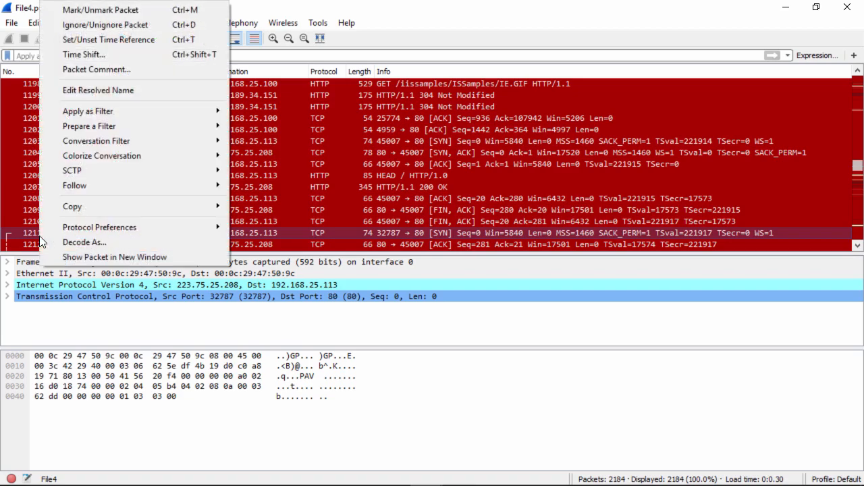
mouse_move(150, 184)
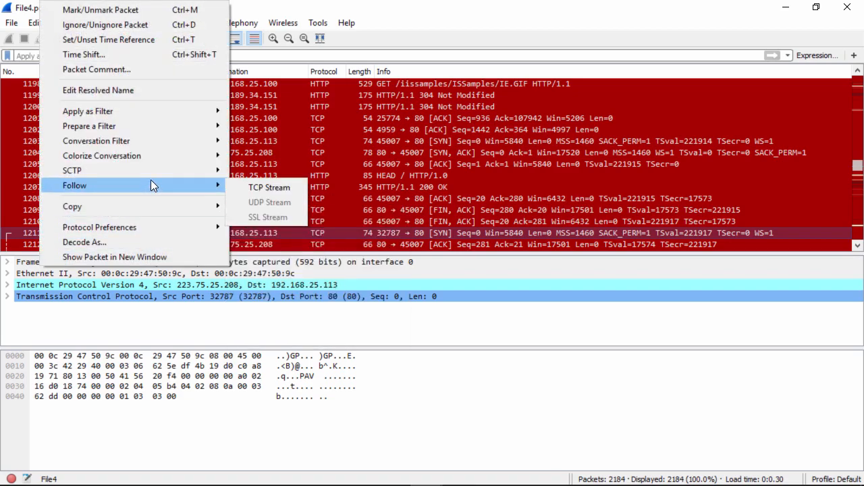
left_click(268, 188)
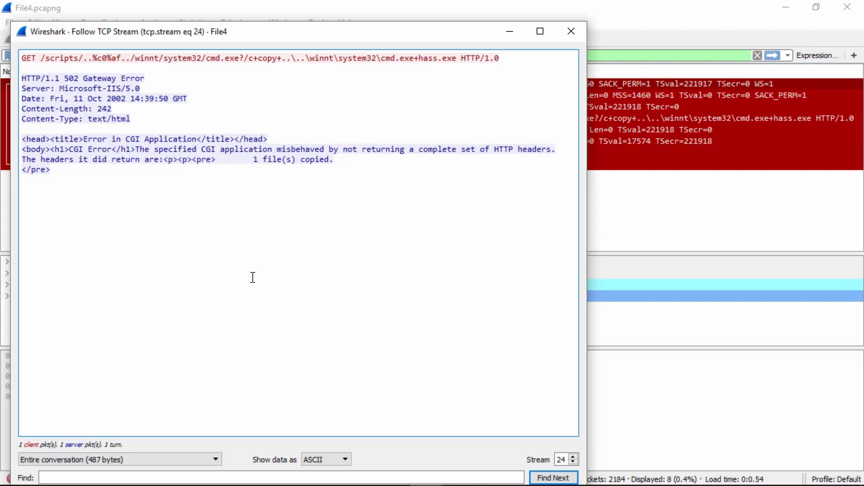
Step: Close the stream window with its display filter cleared, and go to packet 1495
left_click(569, 35)
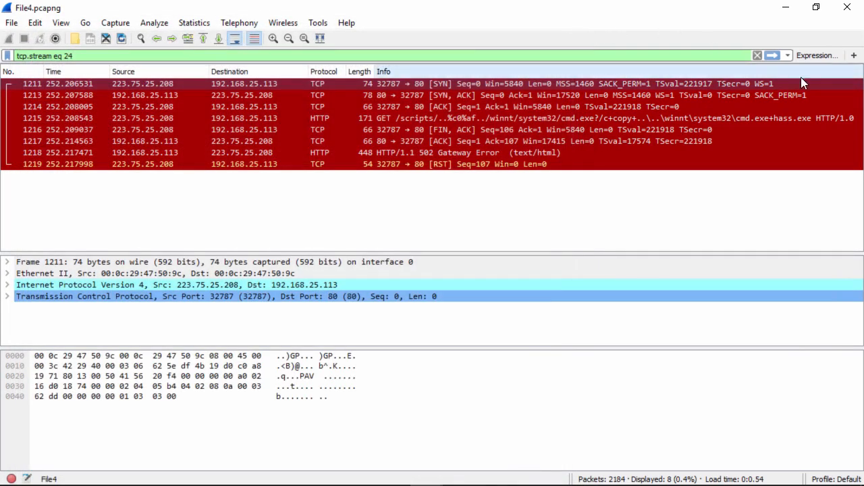
left_click(758, 56)
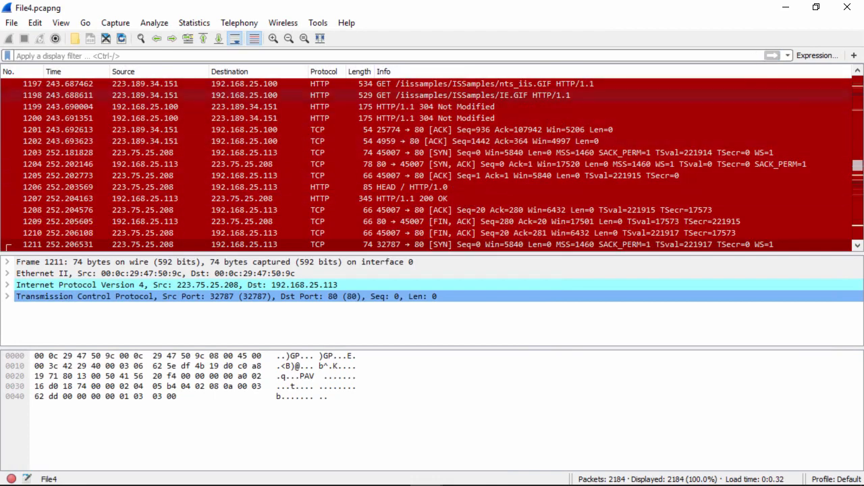
left_click(85, 22)
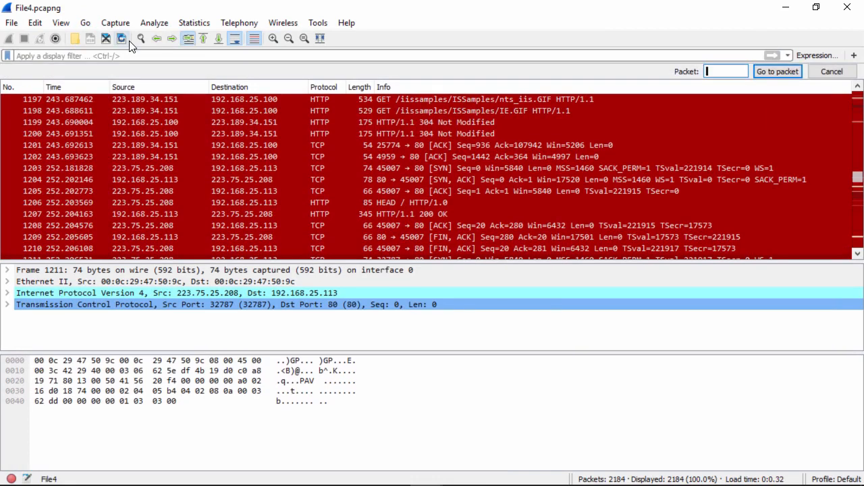
type("1495")
left_click(778, 72)
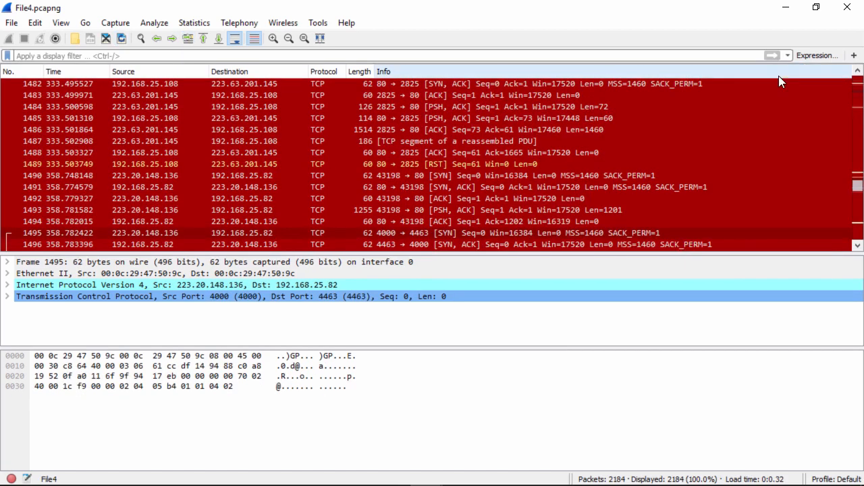
Step: Follow the TCP stream of packet 1495, sent from 223.20.148.136 to 192.168.25.82
right_click(99, 233)
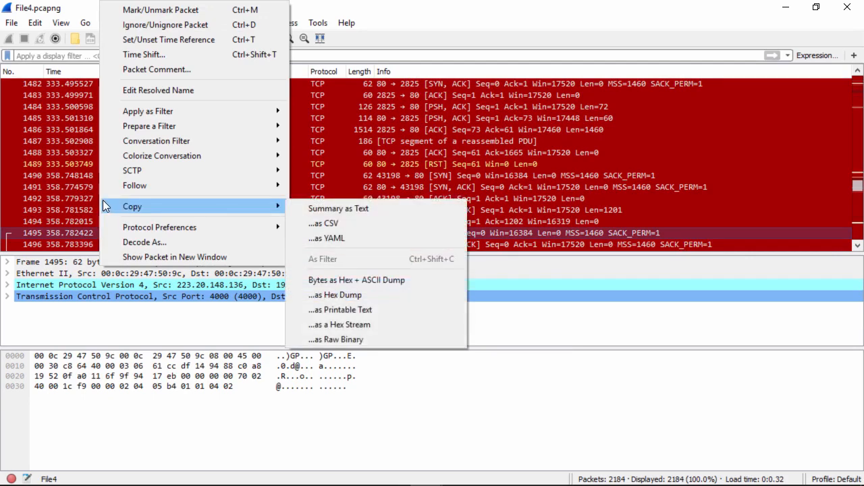
left_click(66, 231)
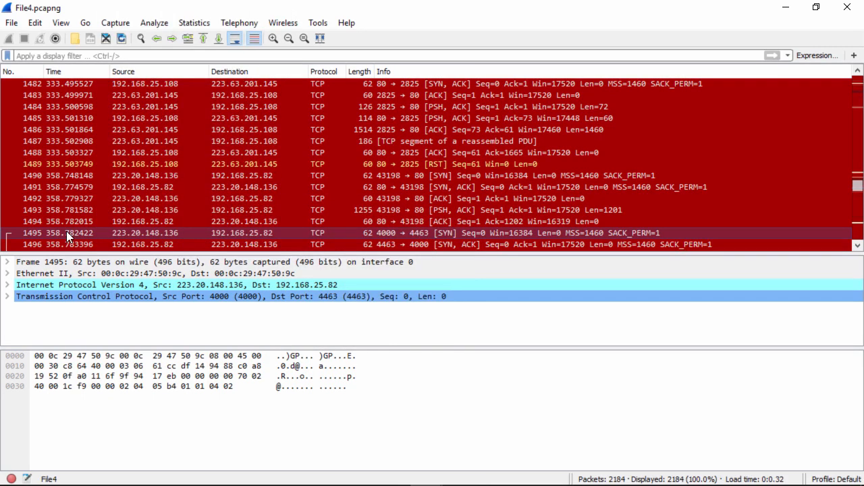
right_click(66, 231)
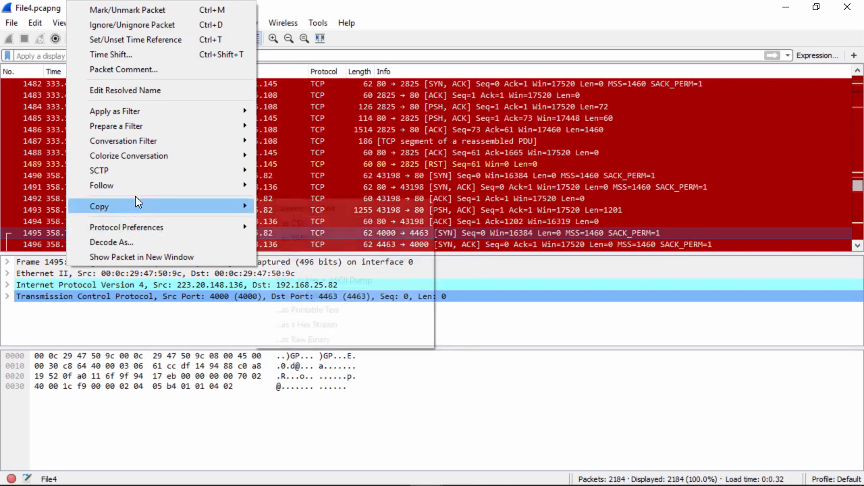
mouse_move(142, 189)
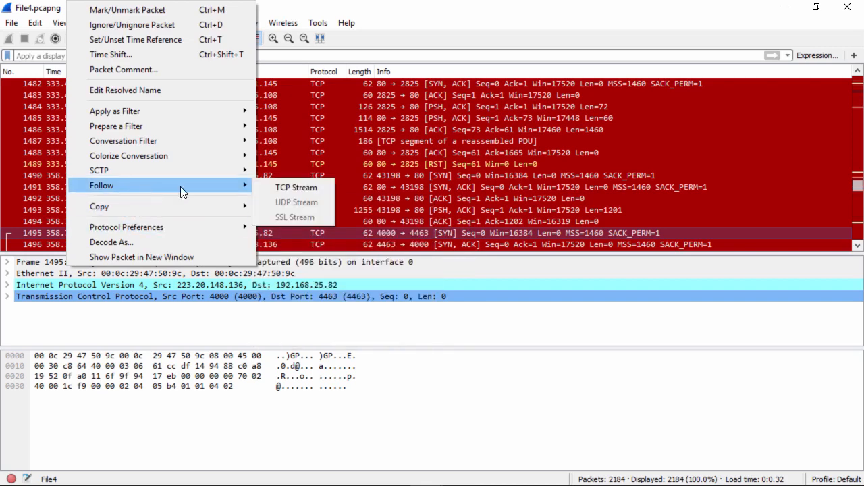
left_click(282, 185)
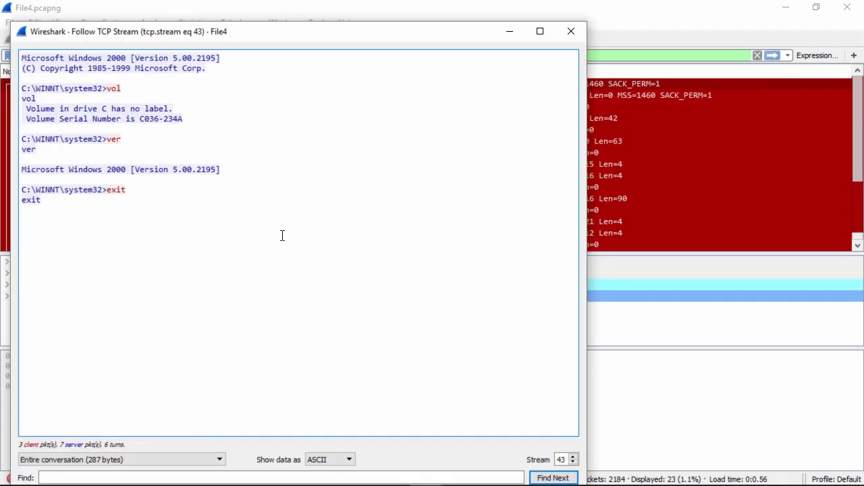